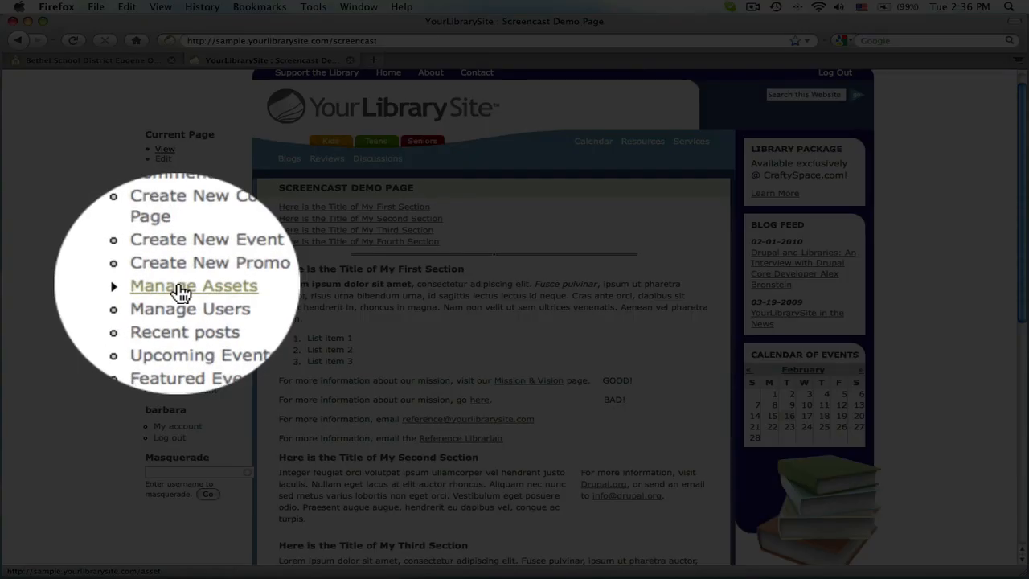
Move the first Sample PDF asset into the Misc directory and save it
{"action": "left_click", "coordinate": [179, 287]}
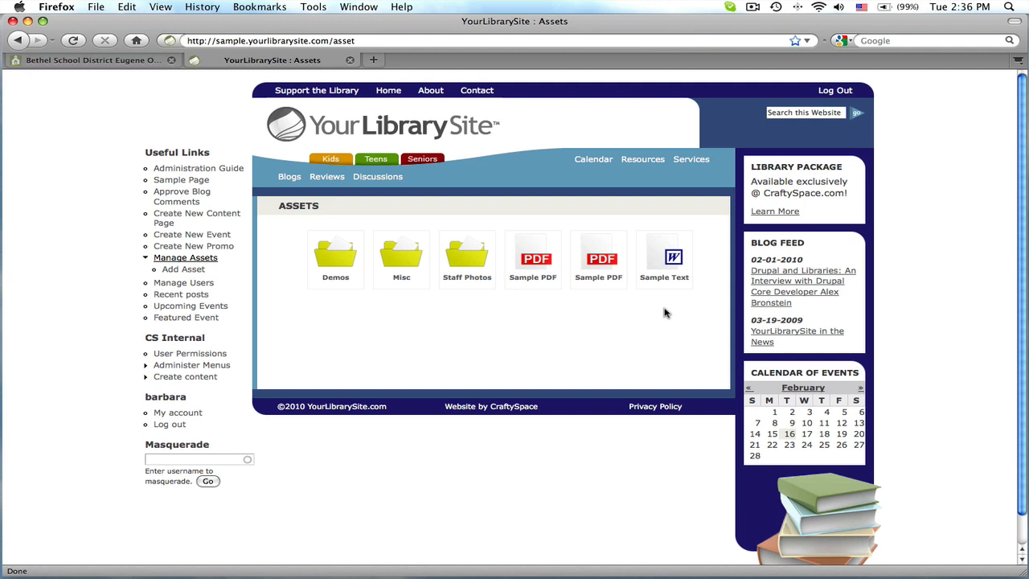
{"action": "left_click", "coordinate": [530, 259]}
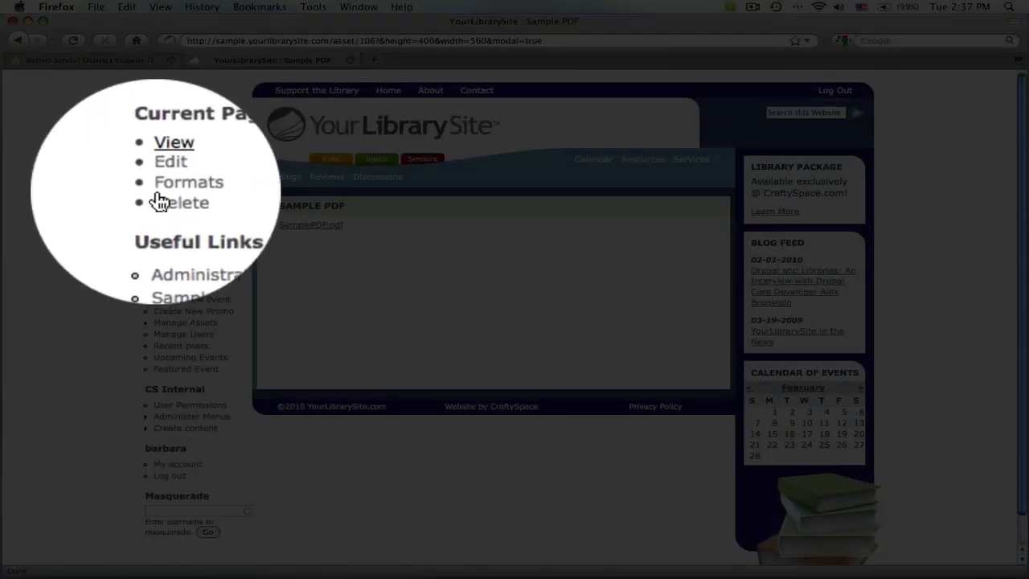
{"action": "left_click", "coordinate": [163, 177]}
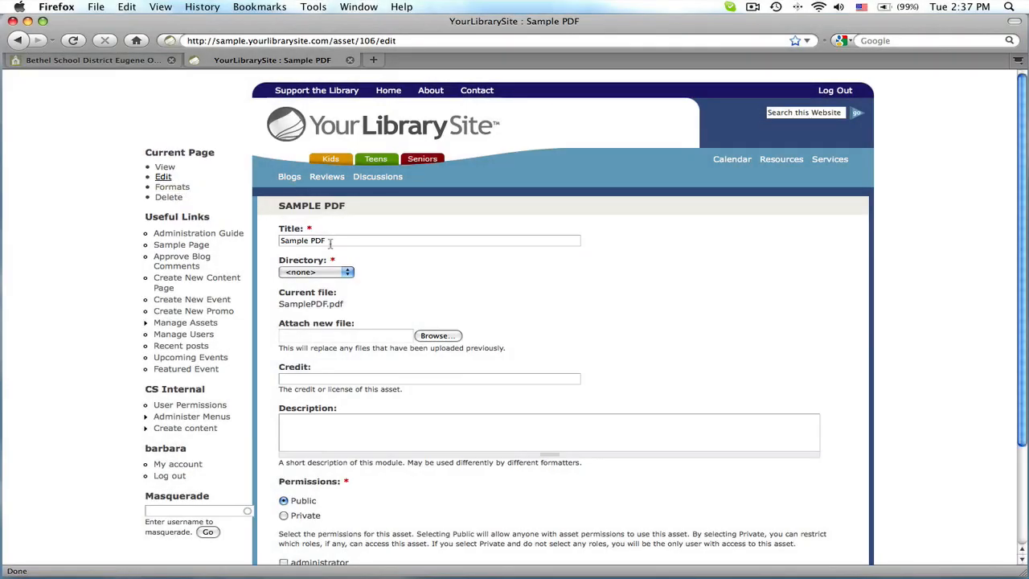
{"action": "left_click", "coordinate": [348, 271]}
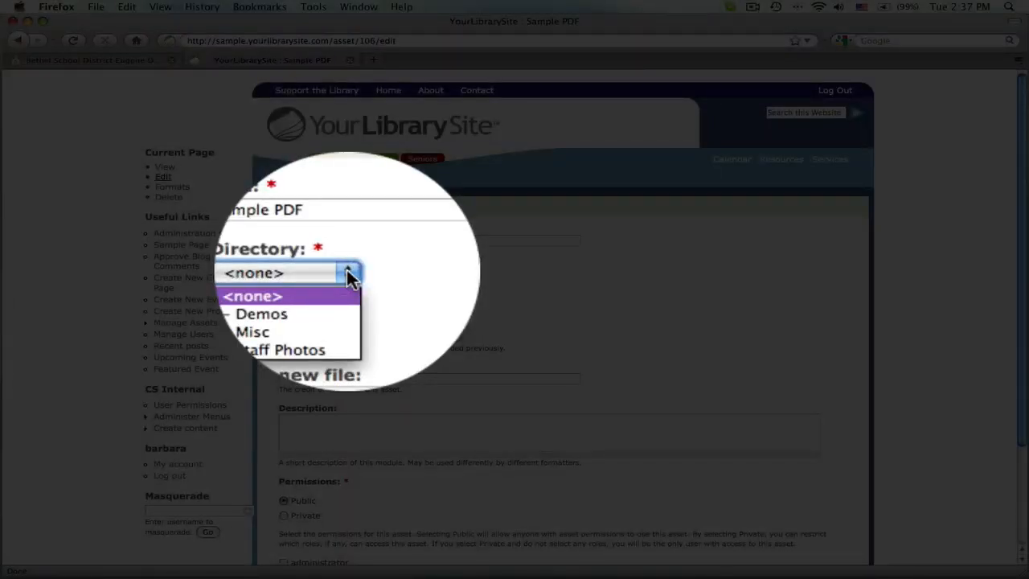
{"action": "left_click", "coordinate": [325, 304]}
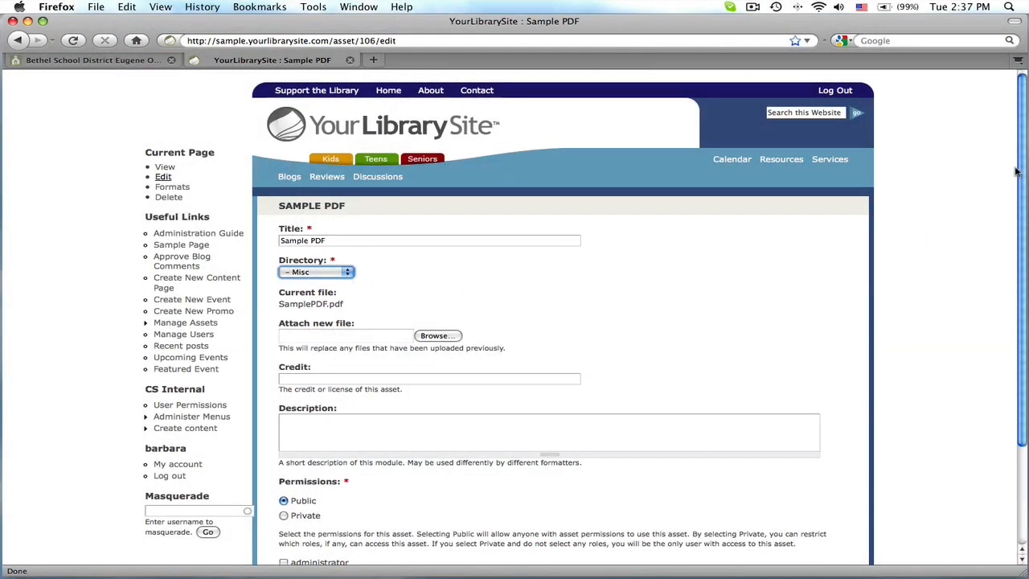
{"action": "left_click_drag", "start_coordinate": [1018, 170], "coordinate": [1017, 336]}
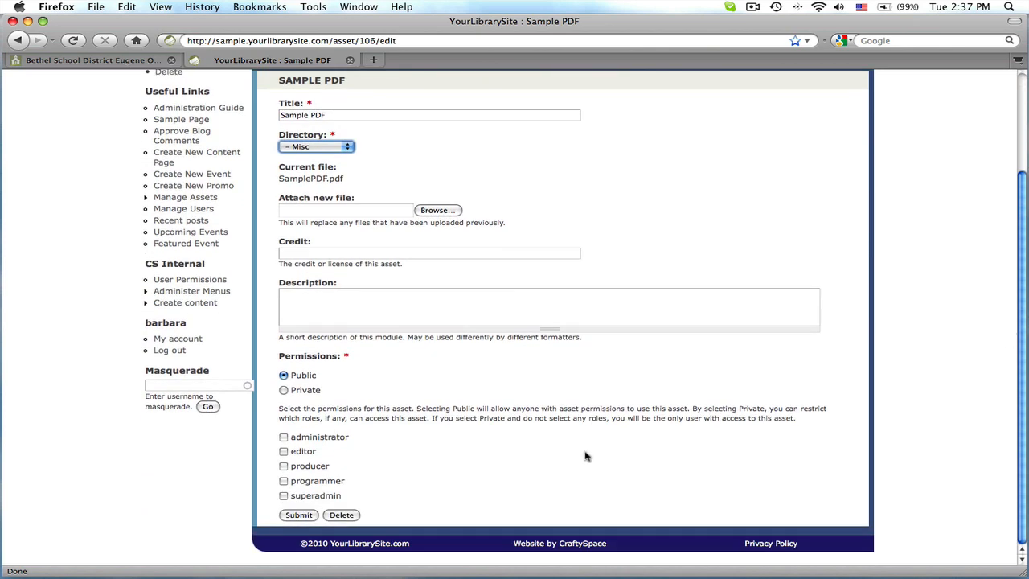
{"action": "left_click", "coordinate": [298, 515]}
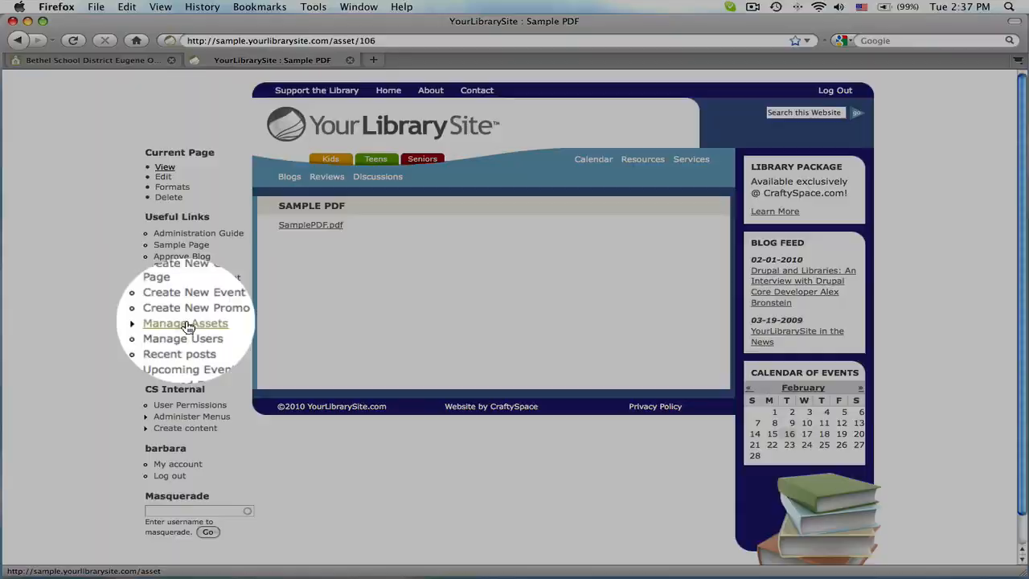
View the contents of the Misc directory and return to the asset overview
{"action": "left_click", "coordinate": [189, 323]}
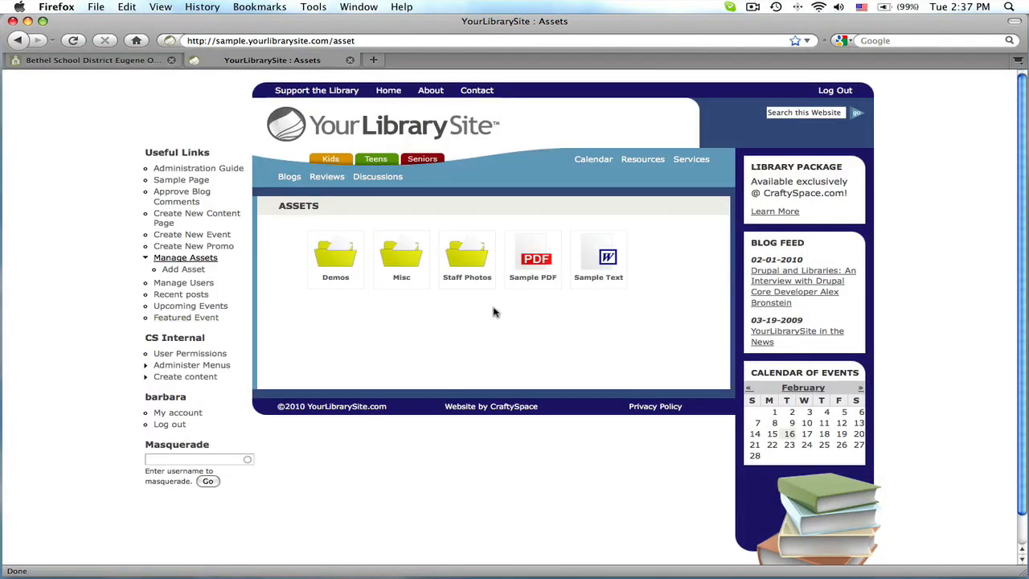
{"action": "left_click", "coordinate": [400, 255]}
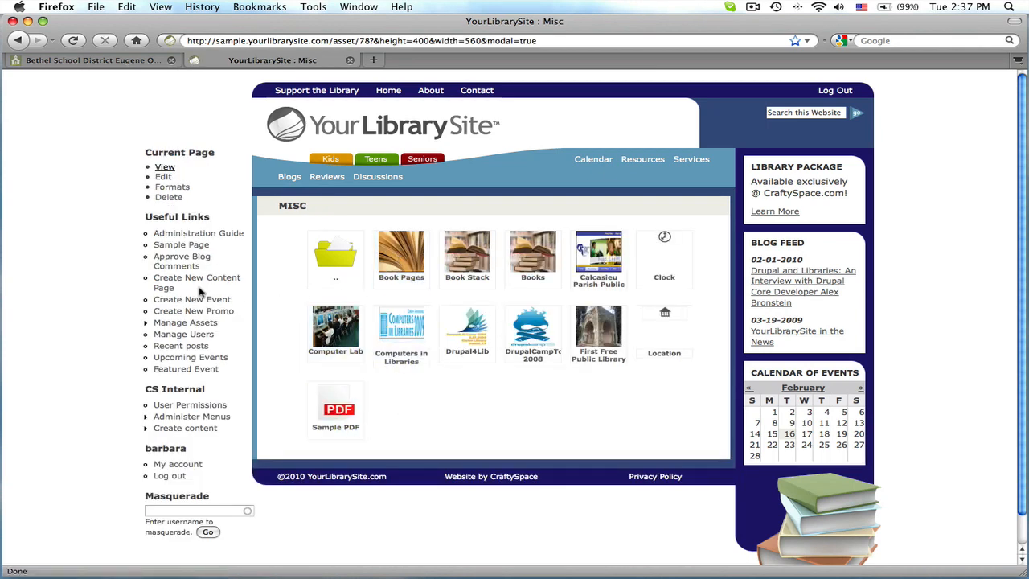
{"action": "left_click", "coordinate": [182, 325]}
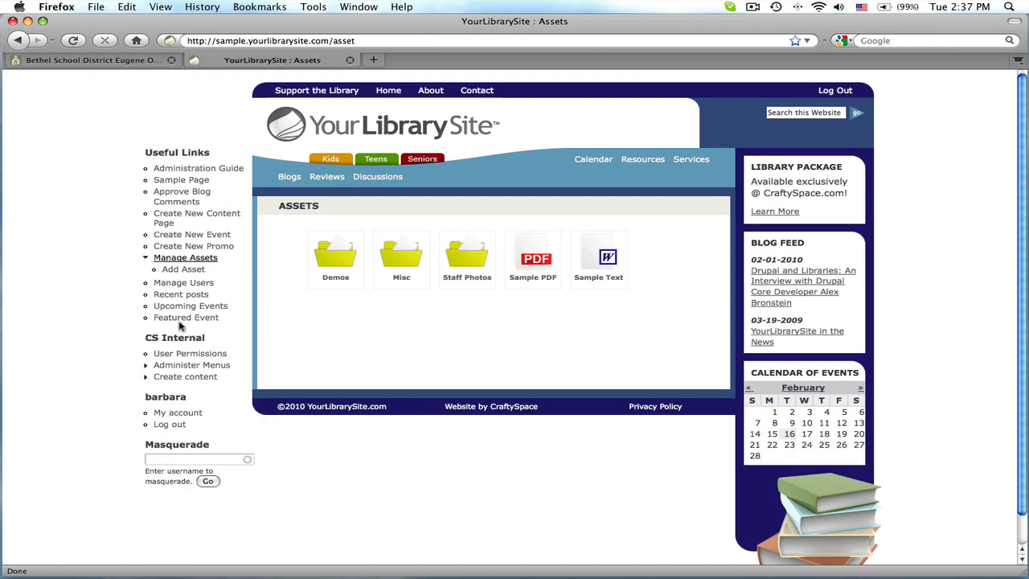
Move the remaining Sample PDF asset from the asset overview into the Misc directory and save it
{"action": "left_click", "coordinate": [544, 258]}
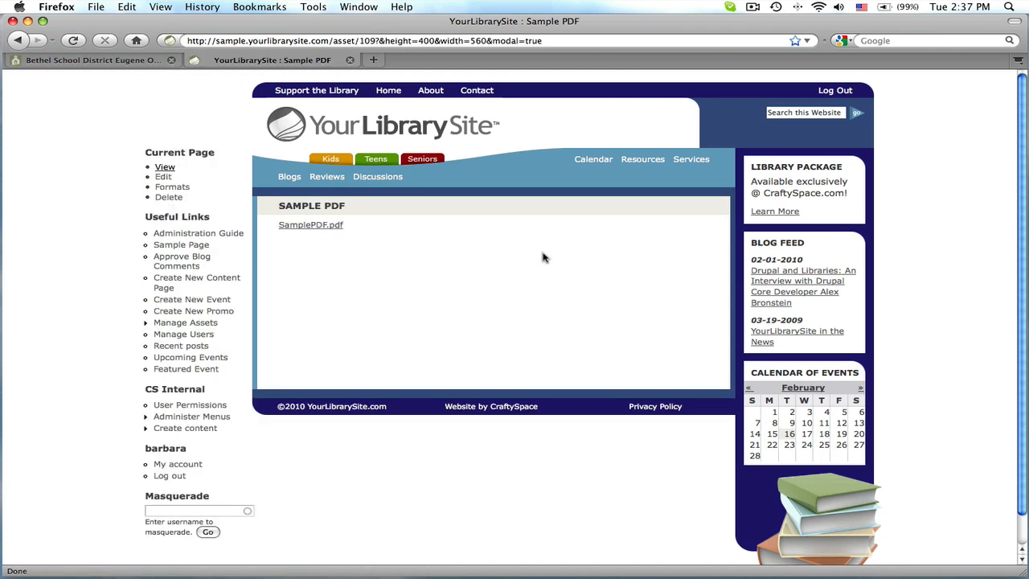
{"action": "left_click", "coordinate": [163, 177]}
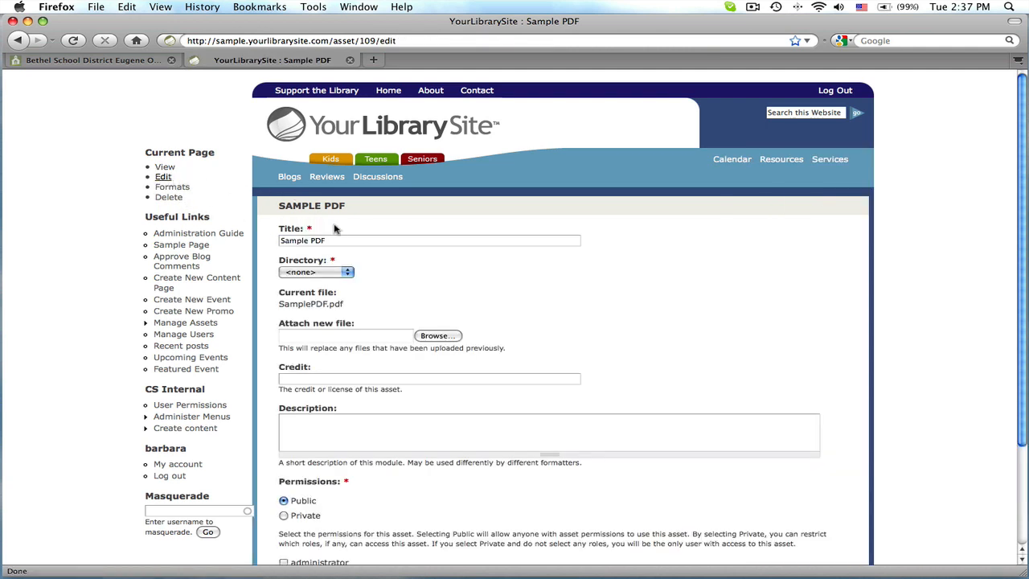
{"action": "left_click", "coordinate": [347, 273]}
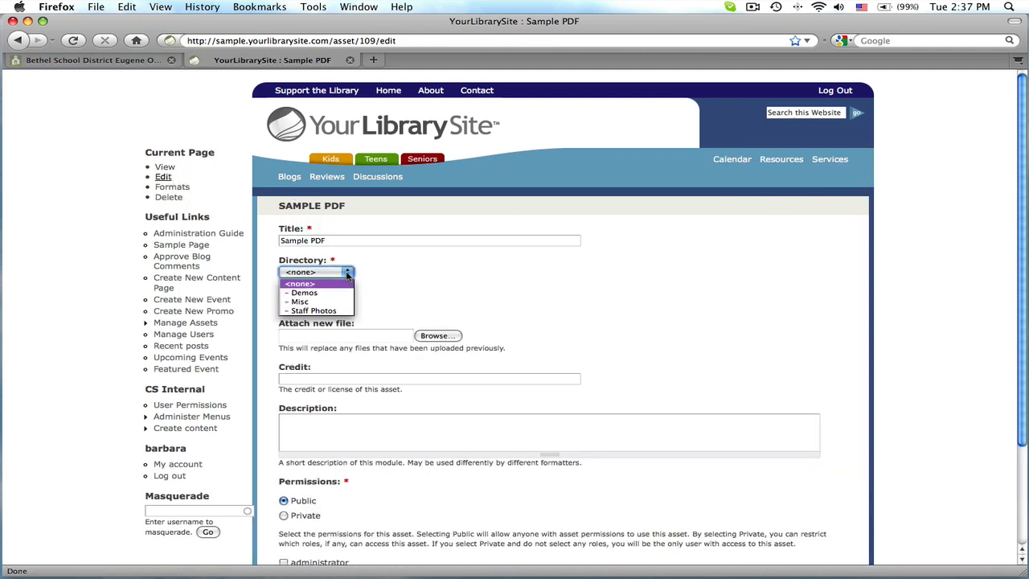
{"action": "left_click", "coordinate": [319, 303]}
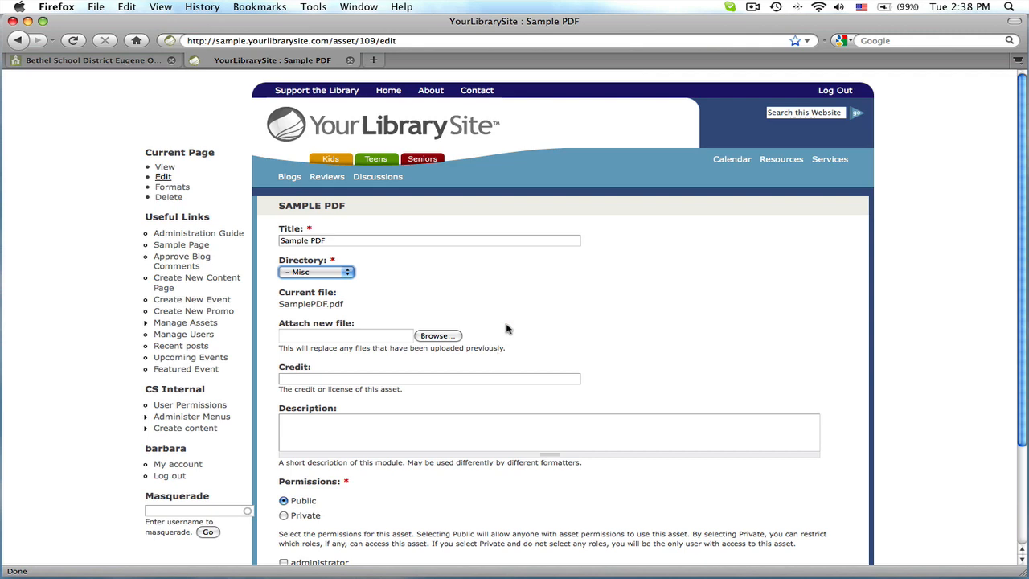
{"action": "left_click_drag", "start_coordinate": [1022, 211], "coordinate": [1013, 358]}
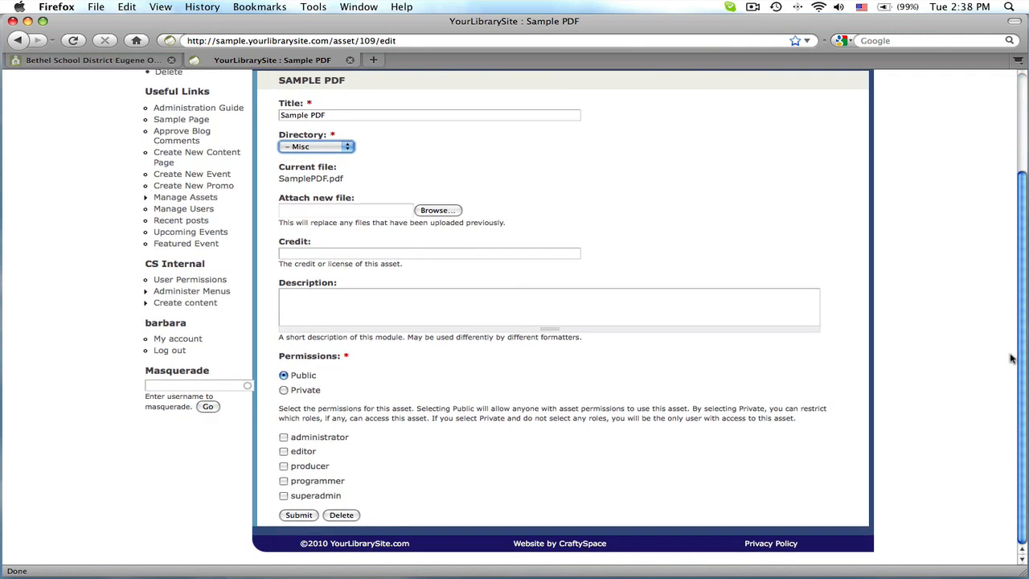
{"action": "left_click", "coordinate": [299, 516]}
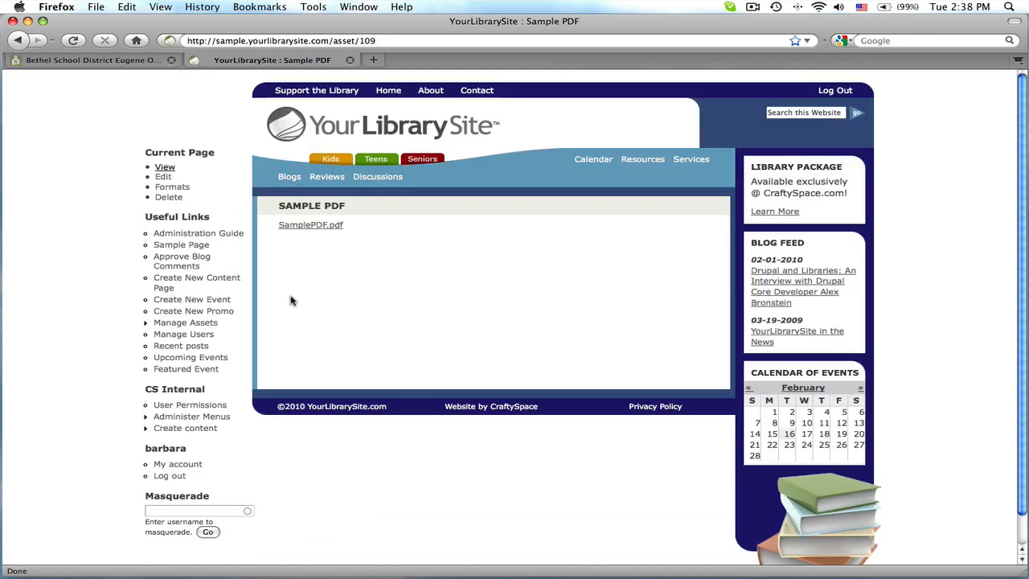
Create a new public top-level asset directory titled "Delete"
{"action": "left_click", "coordinate": [174, 325]}
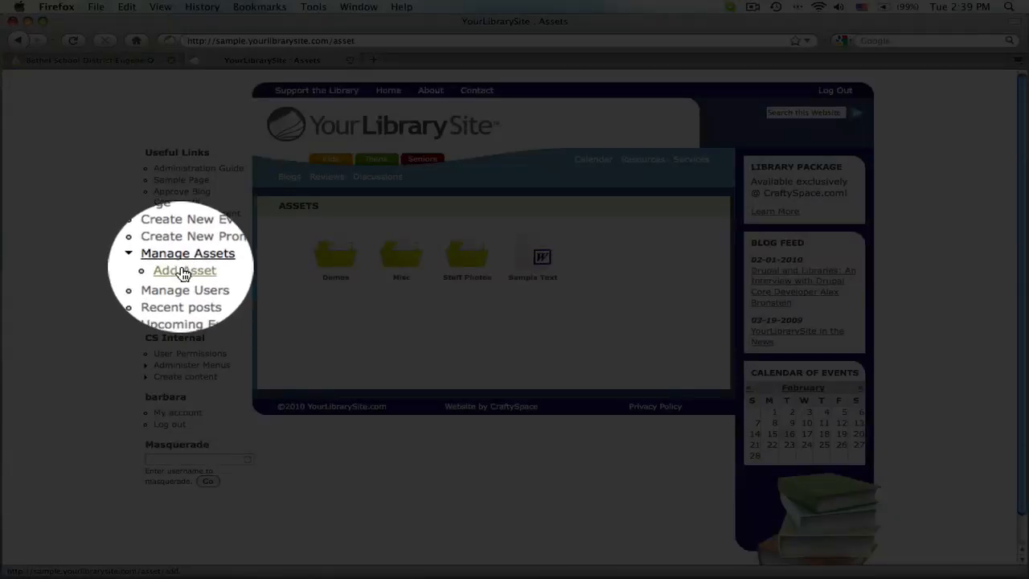
{"action": "left_click", "coordinate": [184, 272]}
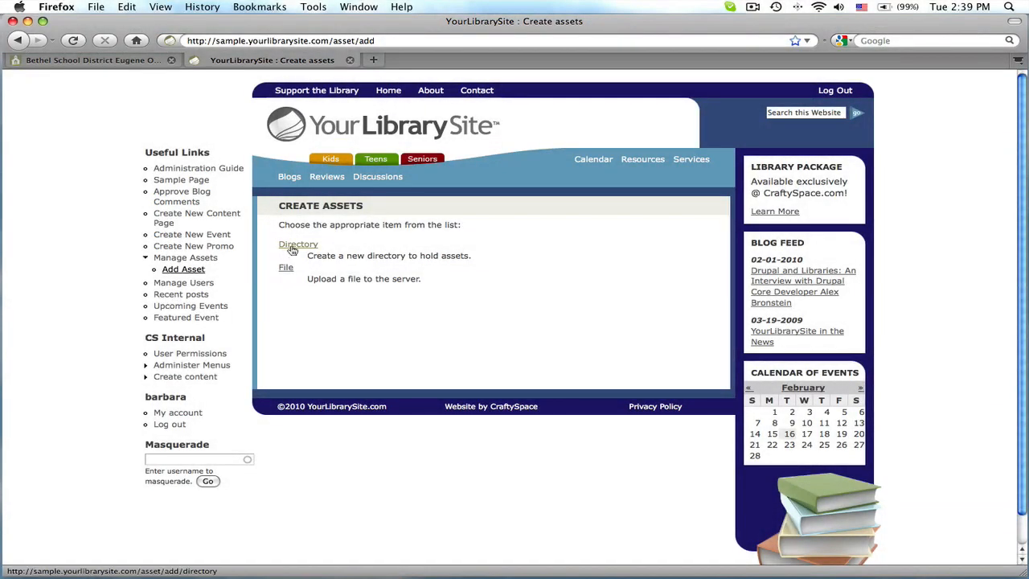
{"action": "left_click", "coordinate": [294, 245]}
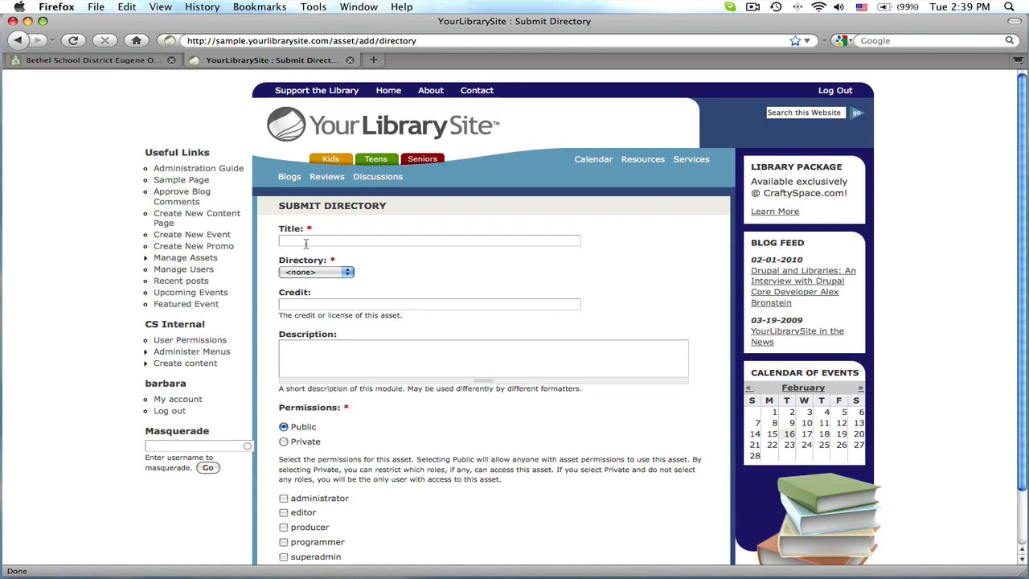
{"action": "left_click", "coordinate": [306, 243]}
{"action": "type", "text": "Delete"}
{"action": "scroll", "coordinate": [1019, 218], "scroll_direction": "down", "scroll_amount": 3}
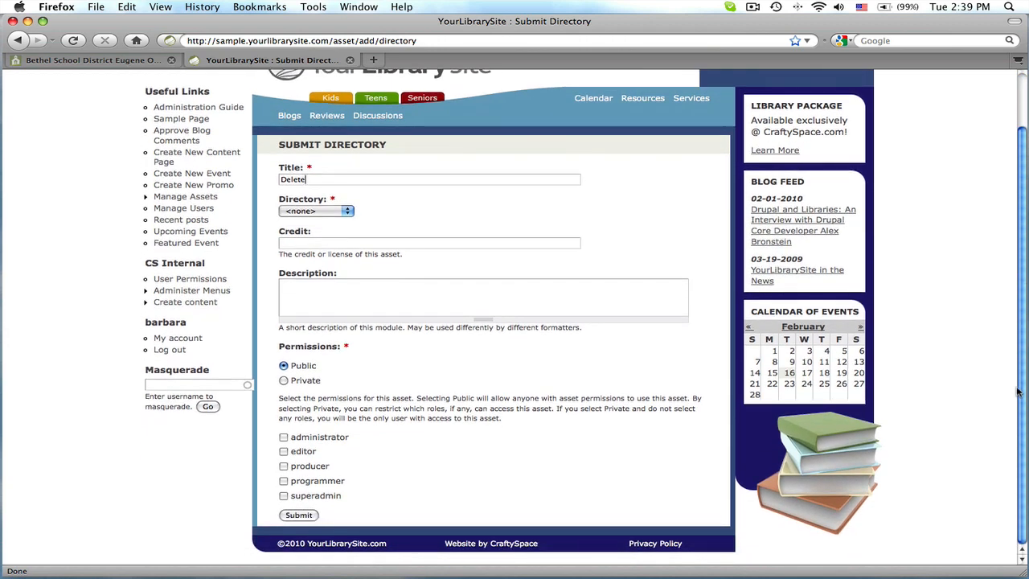
{"action": "left_click", "coordinate": [298, 515]}
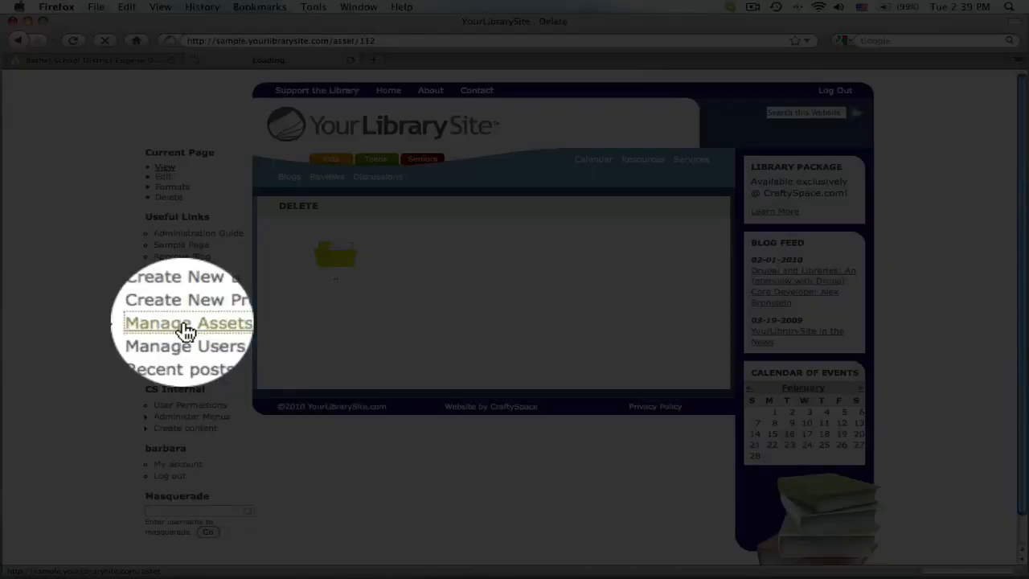
Move the Sample Text asset into the Delete directory and save it
{"action": "left_click", "coordinate": [183, 323]}
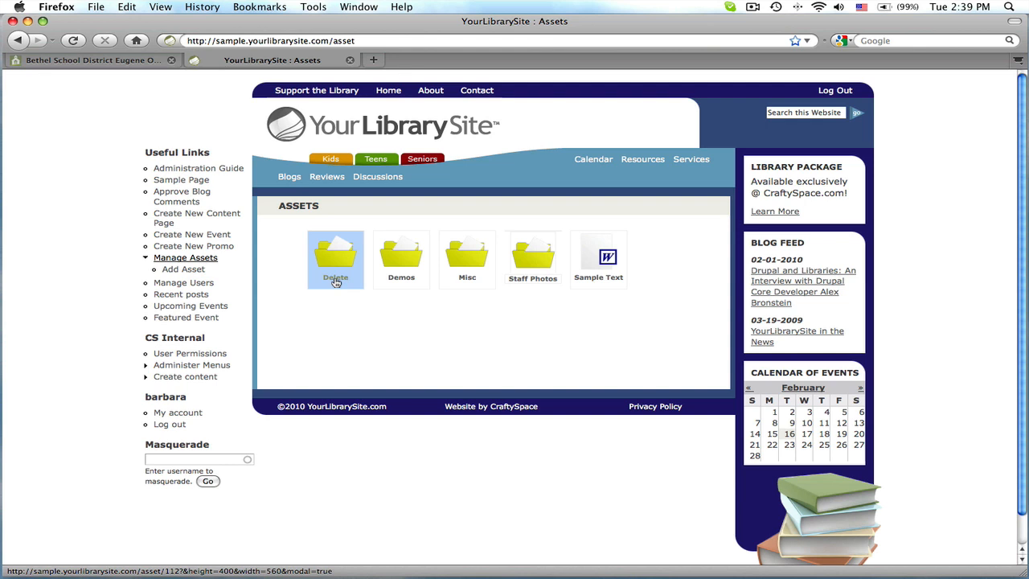
{"action": "left_click", "coordinate": [610, 265]}
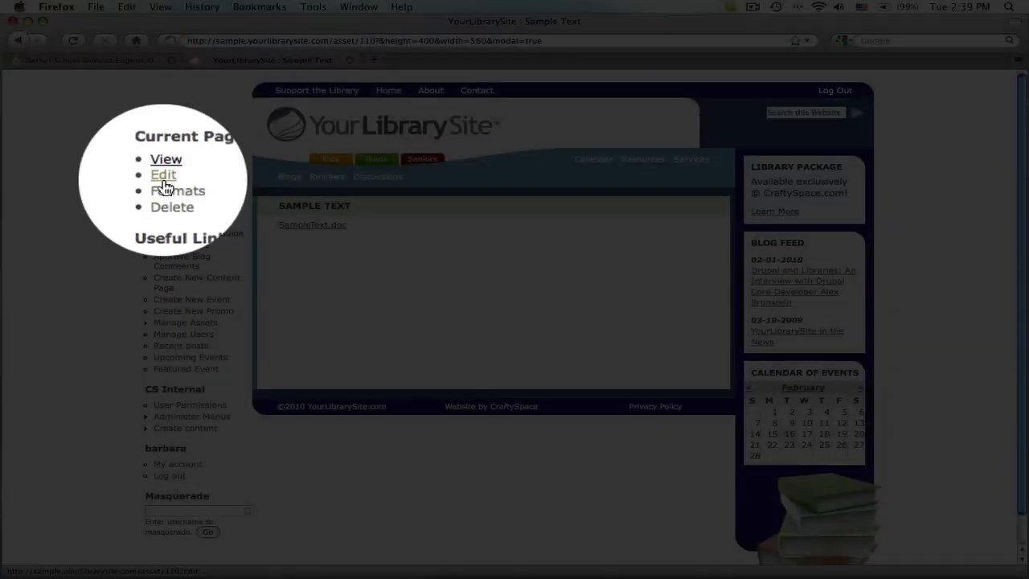
{"action": "left_click", "coordinate": [163, 177]}
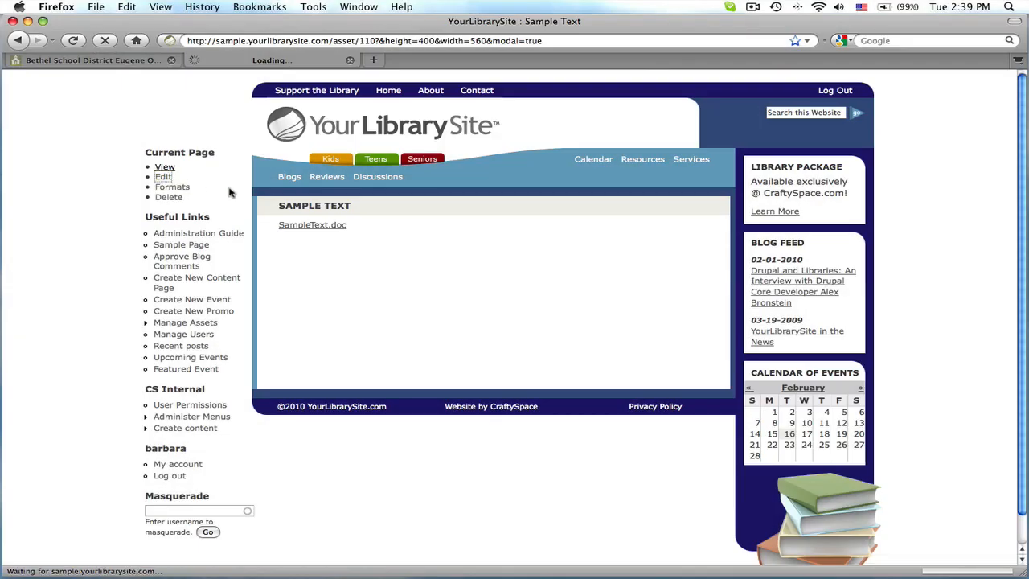
{"action": "left_click", "coordinate": [346, 273]}
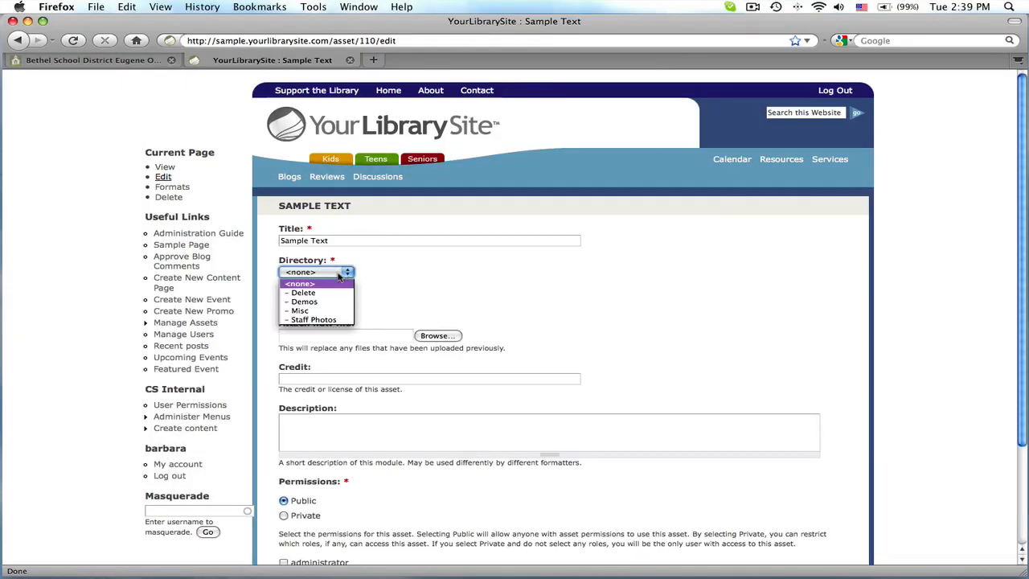
{"action": "left_click", "coordinate": [351, 294]}
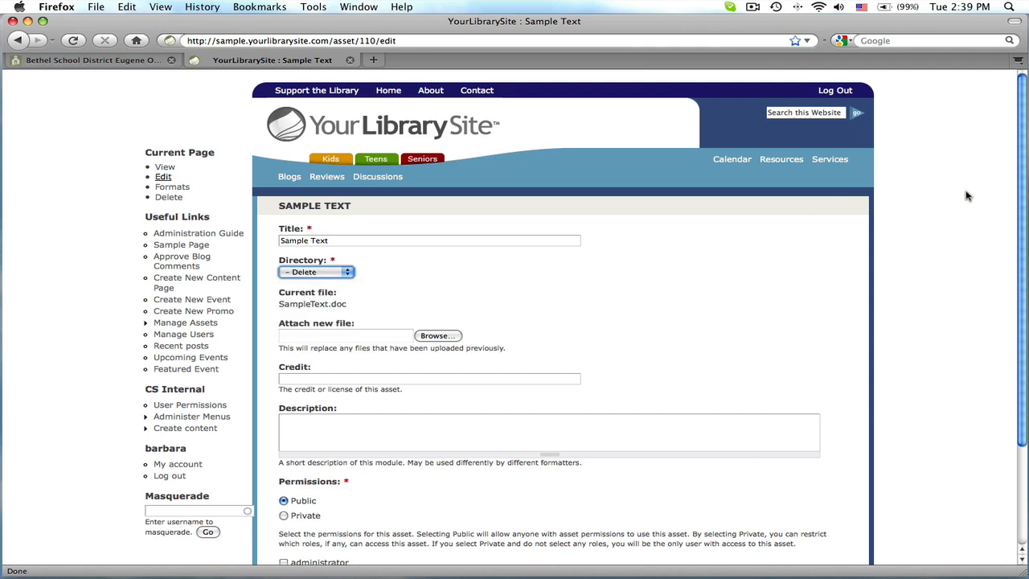
{"action": "left_click", "coordinate": [1027, 254]}
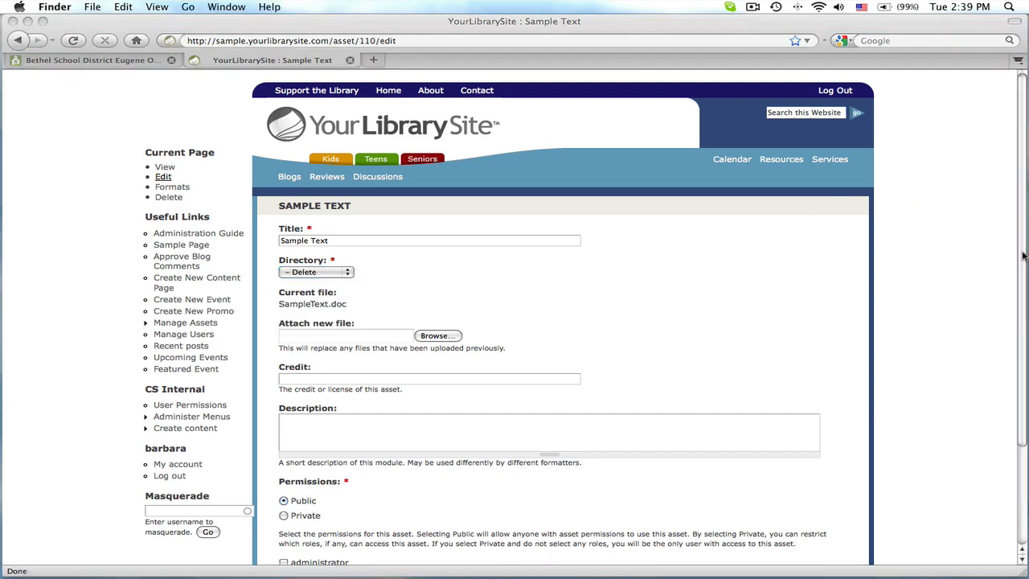
{"action": "left_click", "coordinate": [1021, 296]}
{"action": "scroll", "coordinate": [1021, 445], "scroll_direction": "down", "scroll_amount": 3}
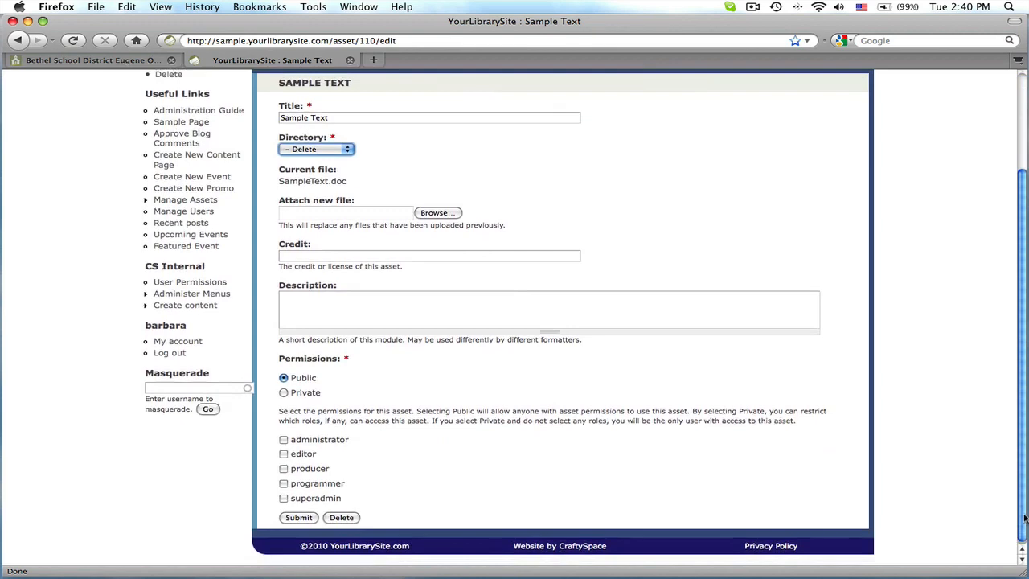
{"action": "left_click", "coordinate": [292, 519]}
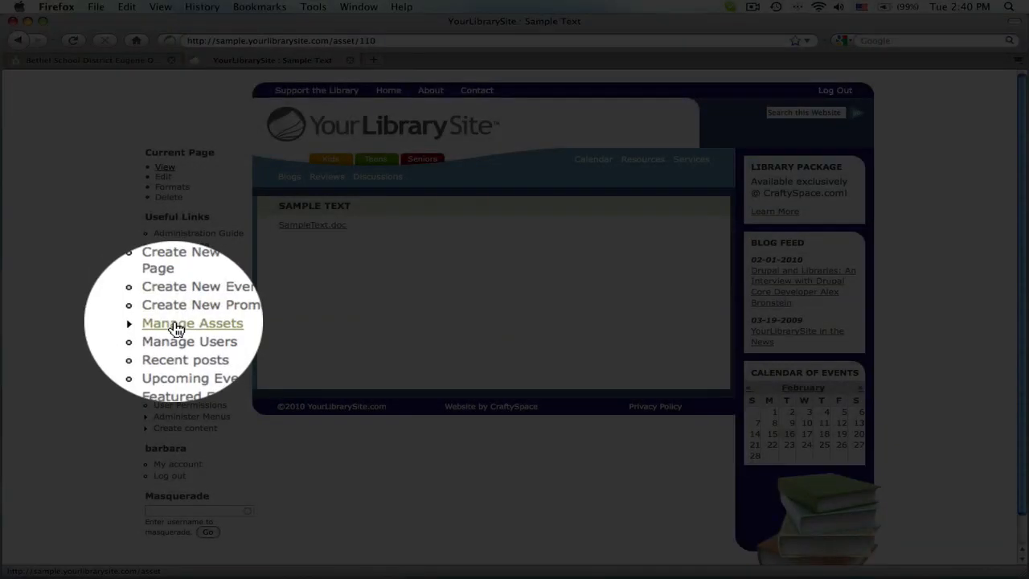
Delete the asset directory named "Delete" together with the Sample Text file inside it
{"action": "left_click", "coordinate": [176, 325]}
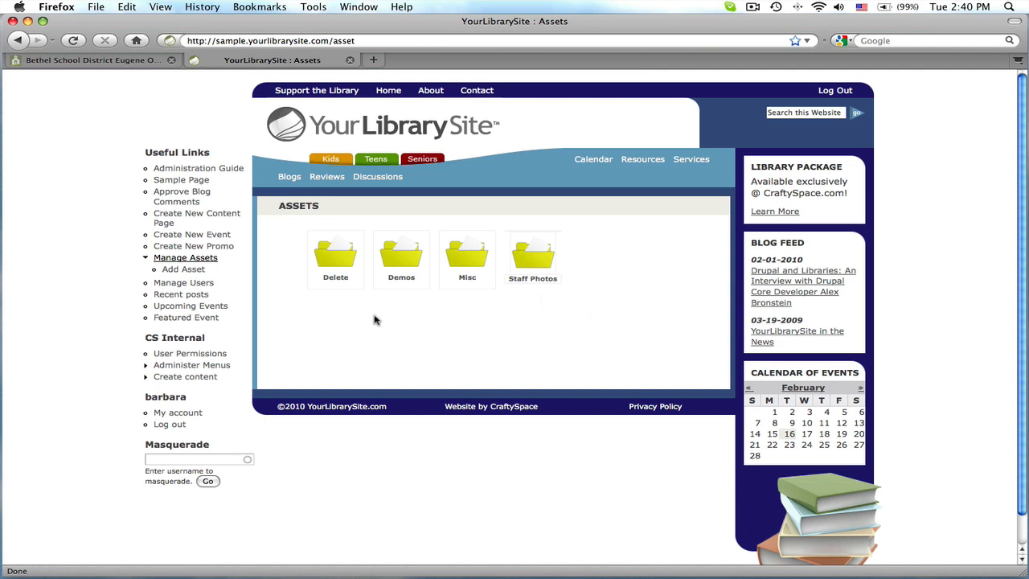
{"action": "left_click", "coordinate": [340, 265]}
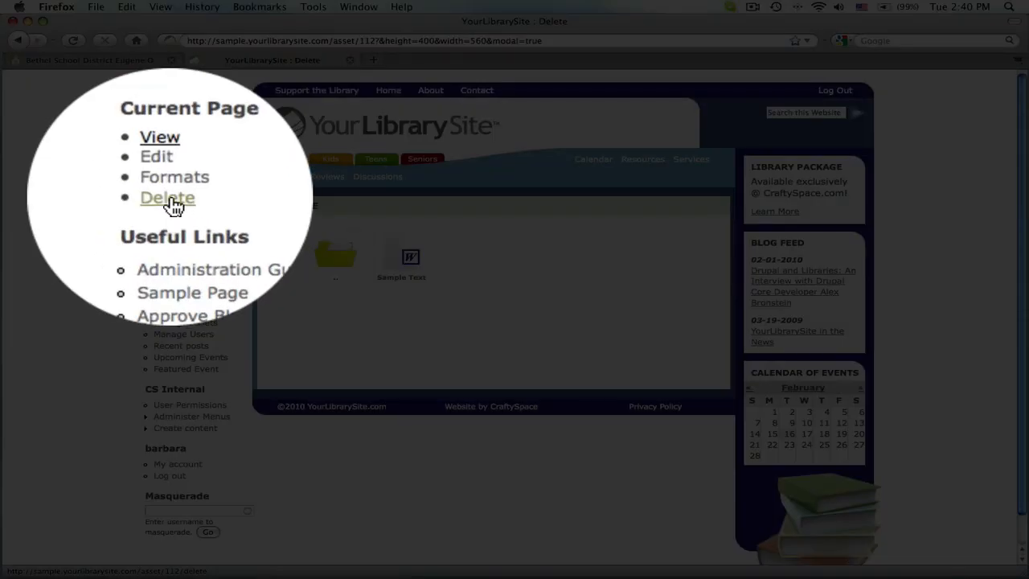
{"action": "left_click", "coordinate": [175, 206]}
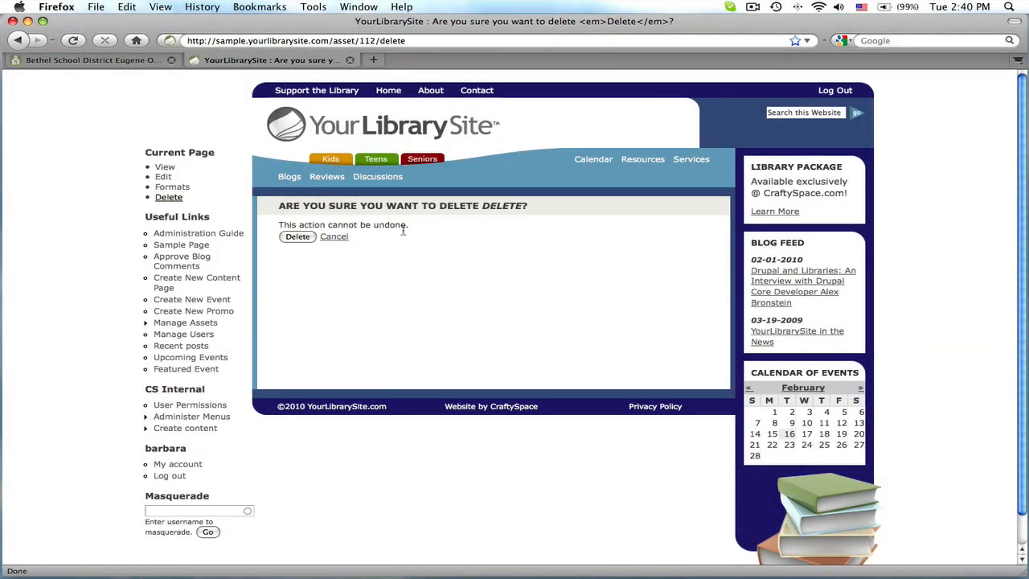
{"action": "left_click", "coordinate": [297, 236]}
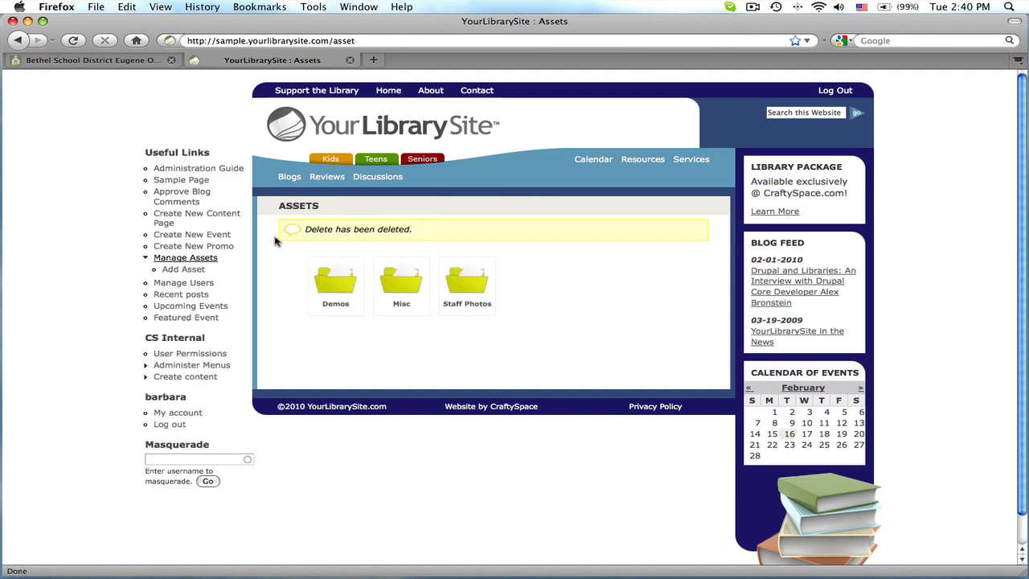